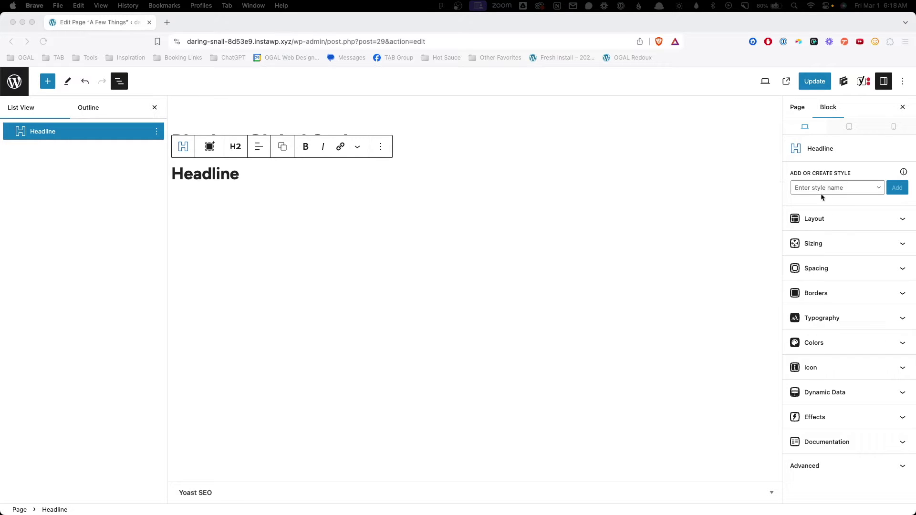
Inspect the Headline's layout, sizing and spacing settings, then collapse them again.
click(848, 225)
click(845, 223)
click(841, 252)
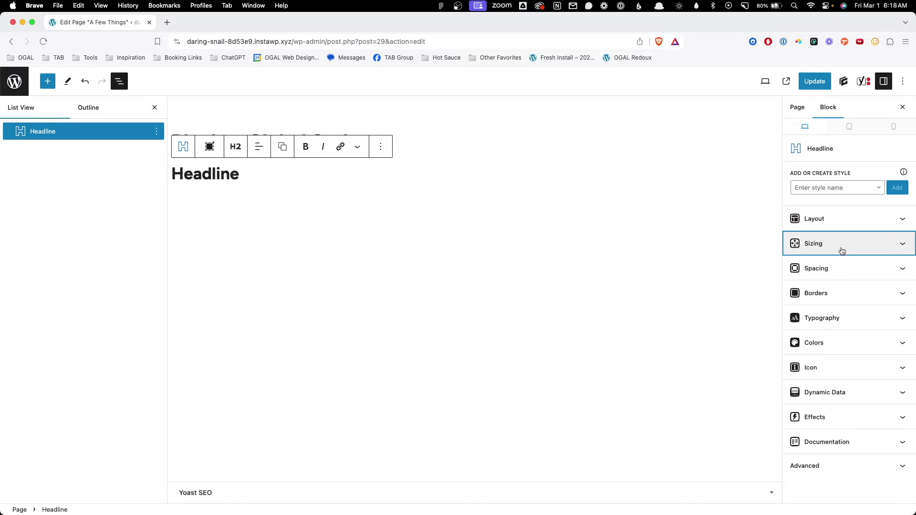
click(841, 253)
click(842, 275)
click(843, 276)
Create a global style called 'a-class' and start editing it.
click(825, 187)
text(a-class)
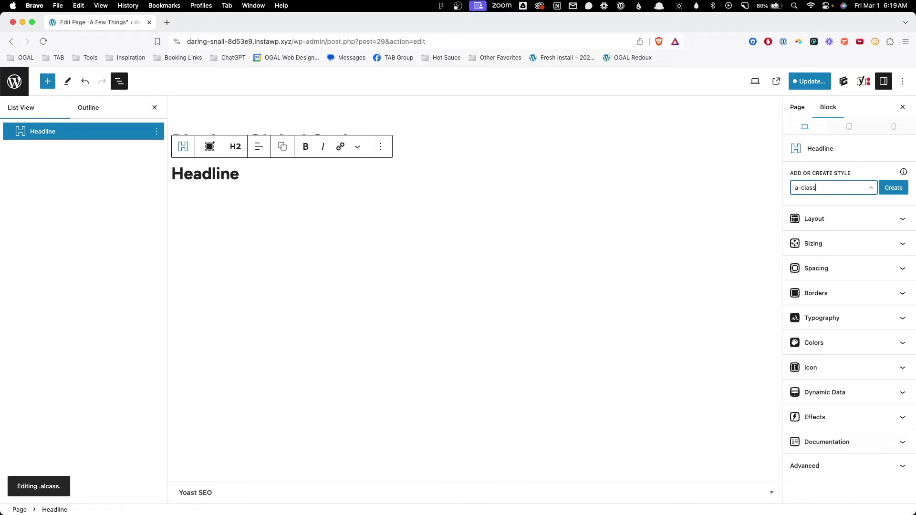
click(899, 189)
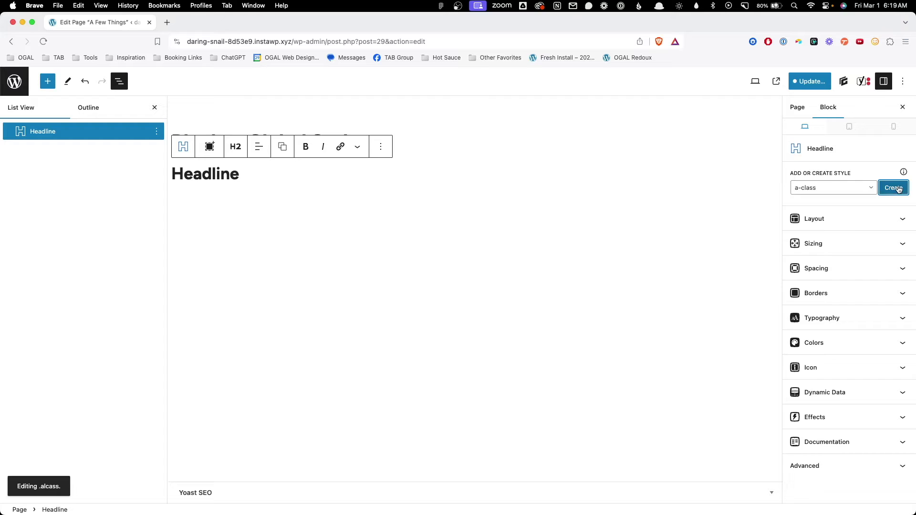
click(813, 244)
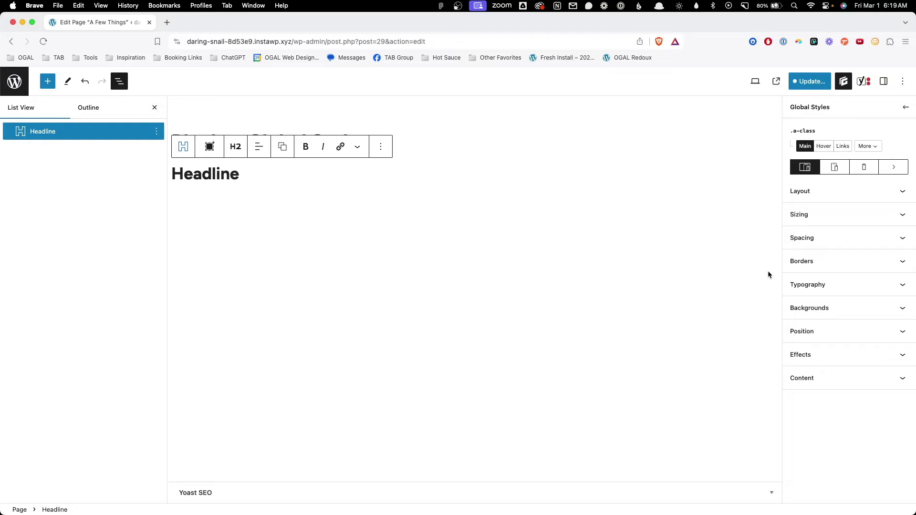
Switch the .a-class display type to Grid and check its Effects settings.
click(816, 192)
click(820, 228)
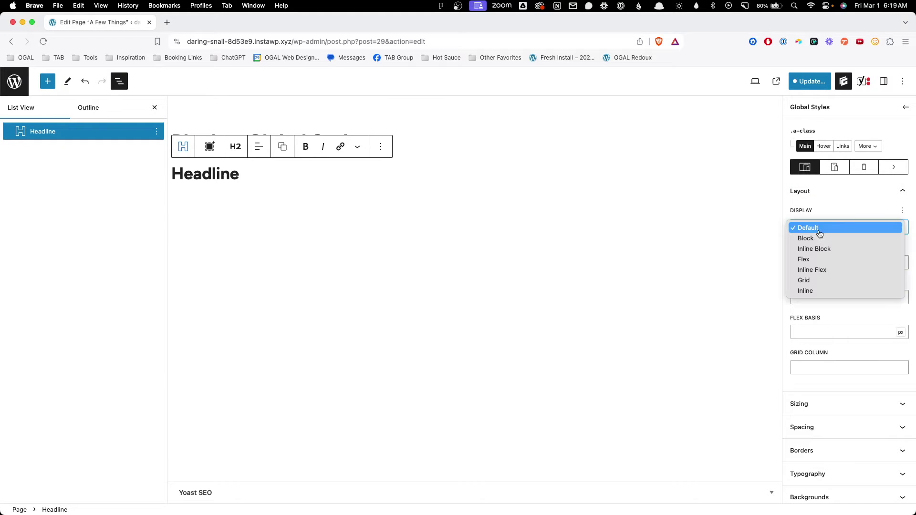
click(815, 280)
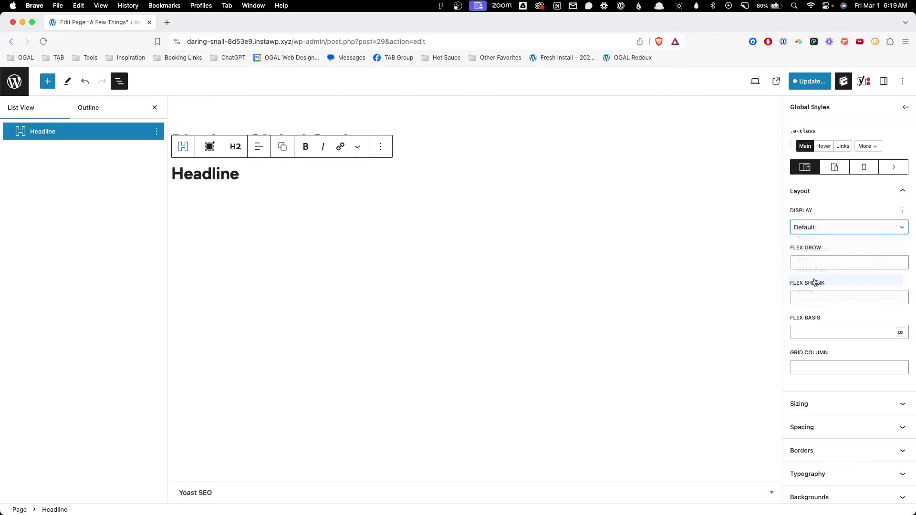
scroll(817, 289, down, 10)
click(818, 456)
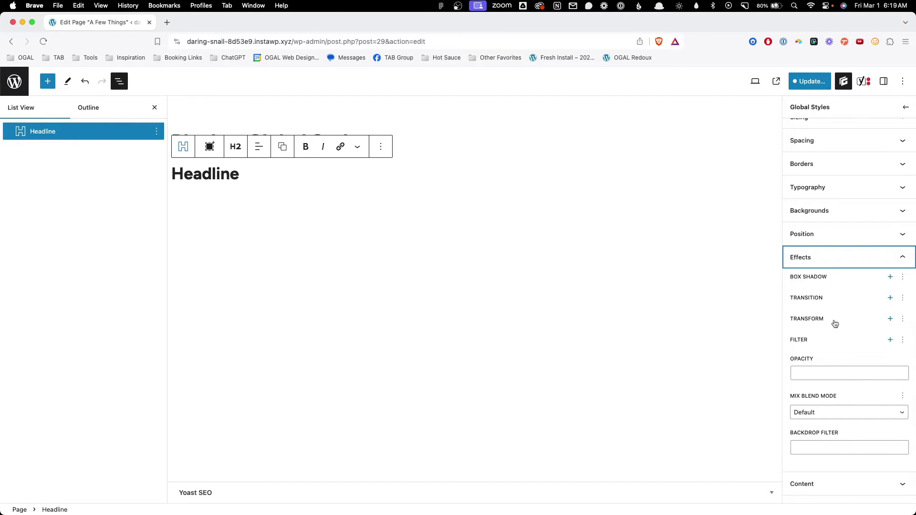
scroll(883, 328, up, 15)
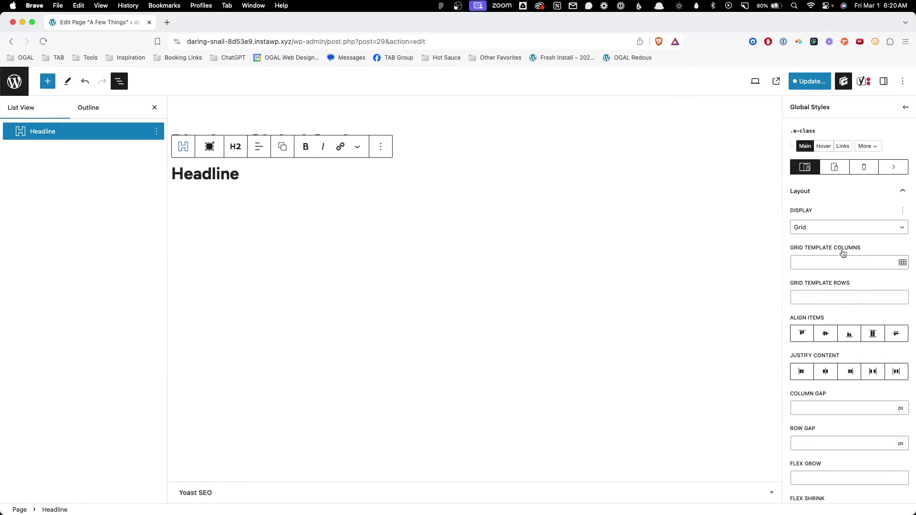
Exit the .a-class style editor and reopen the Headline's block settings sidebar.
click(904, 111)
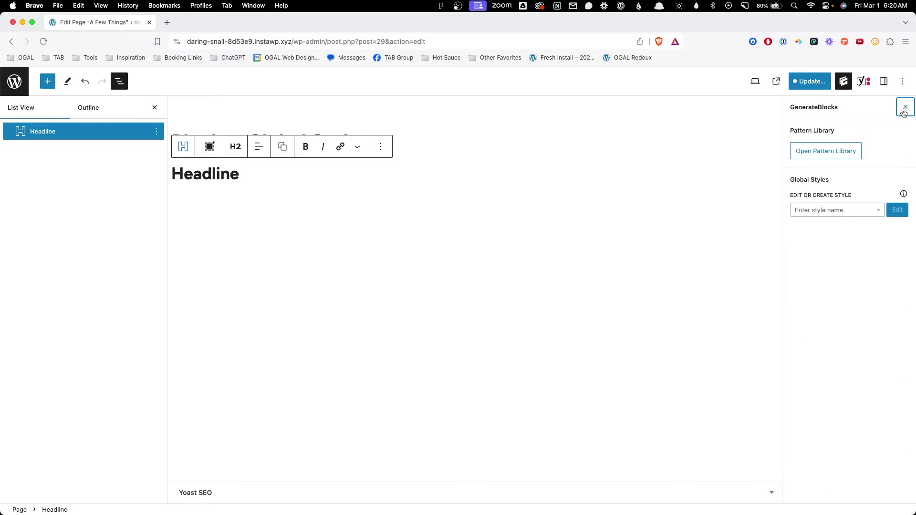
click(883, 82)
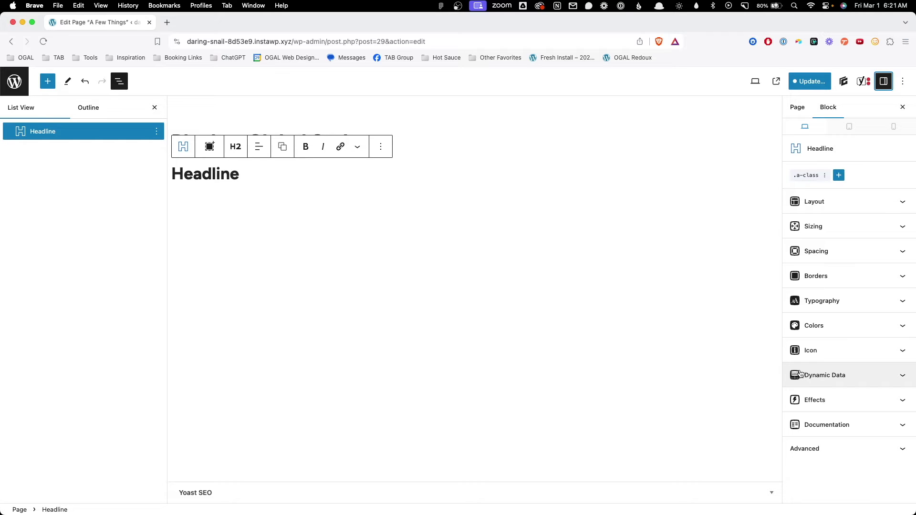
Open the .a-class style chip on the Headline for editing.
click(800, 177)
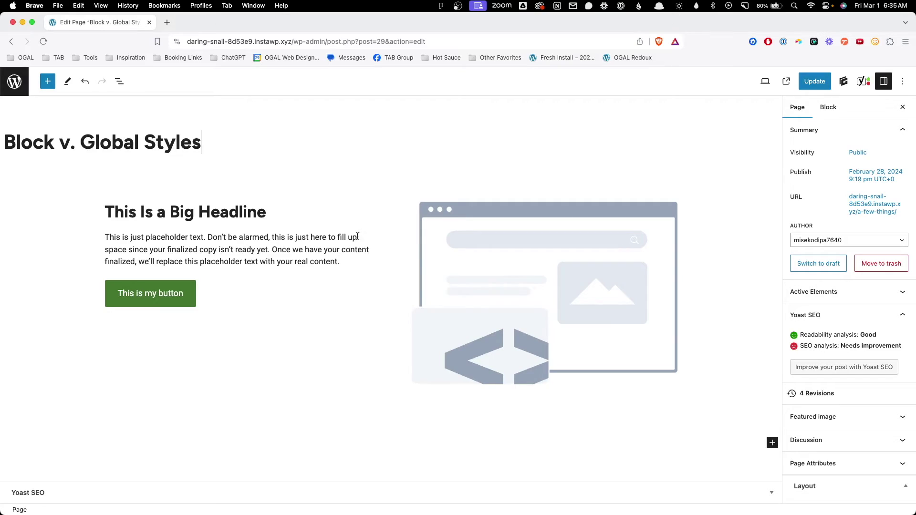
click(173, 293)
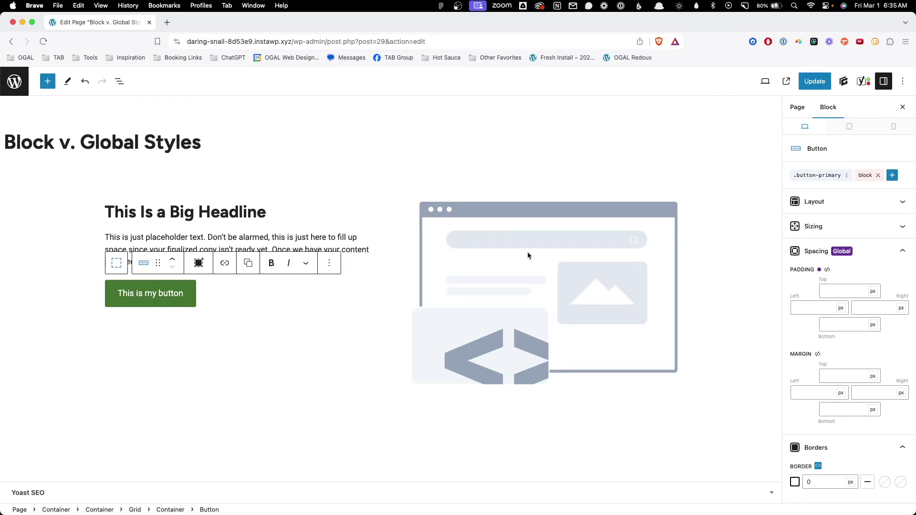
click(807, 181)
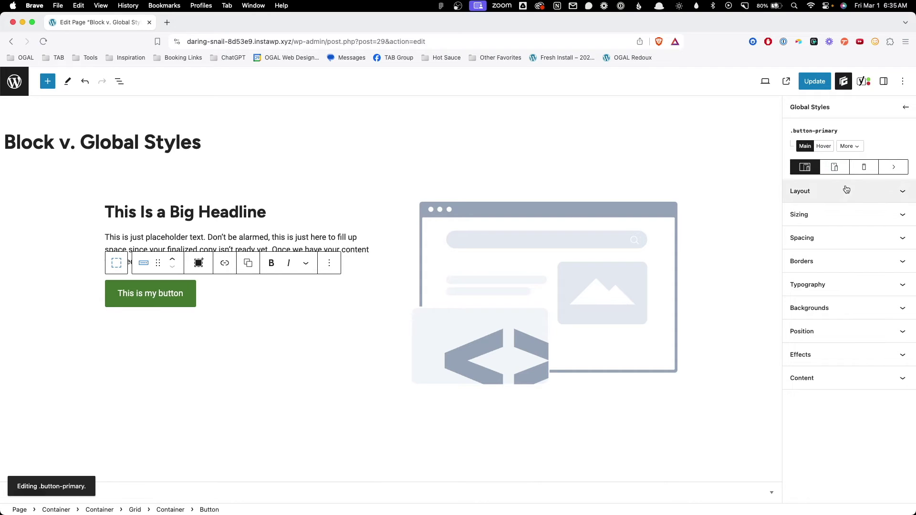
click(843, 222)
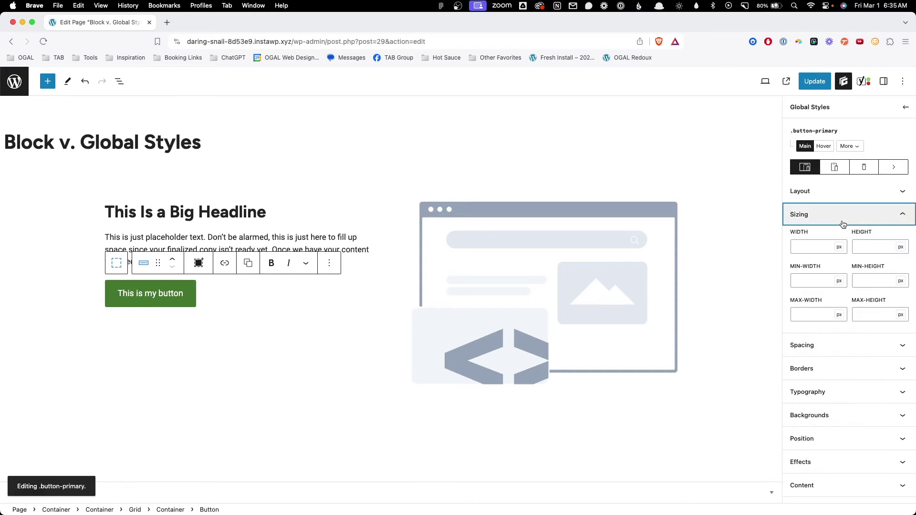
click(846, 344)
scroll(865, 387, down, 3)
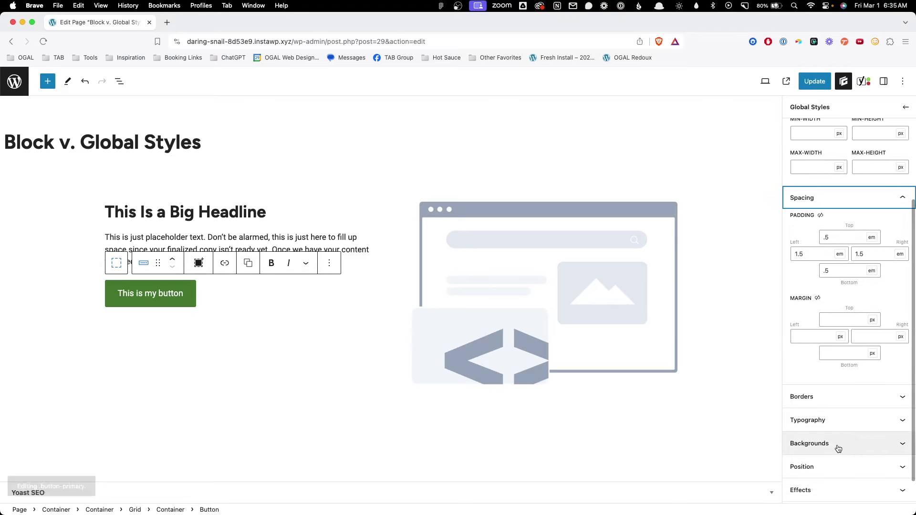
click(894, 442)
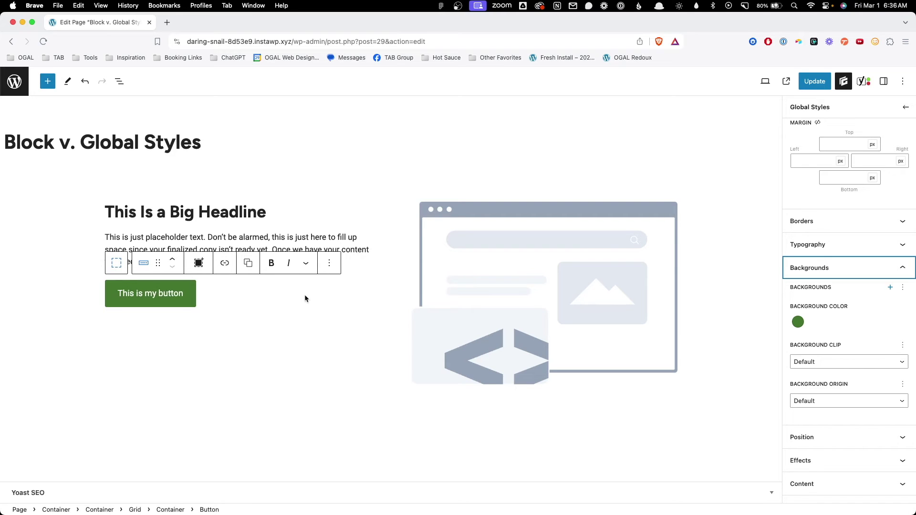
scroll(854, 220, up, 6)
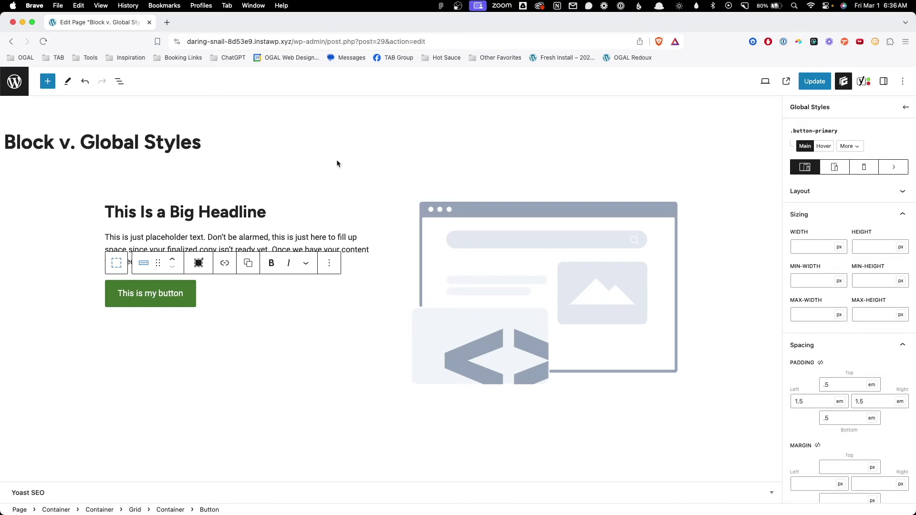
click(331, 138)
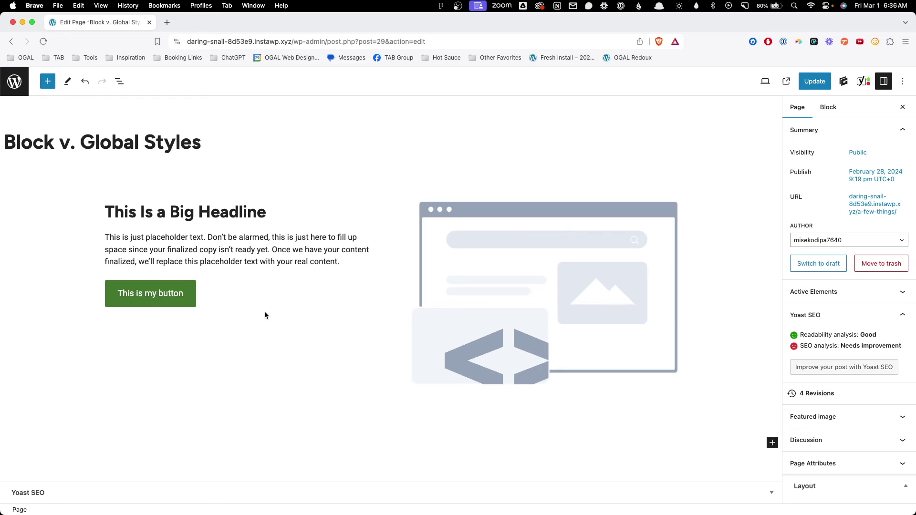
Save the page and select the 'This is my button' block.
key(super+s)
click(174, 294)
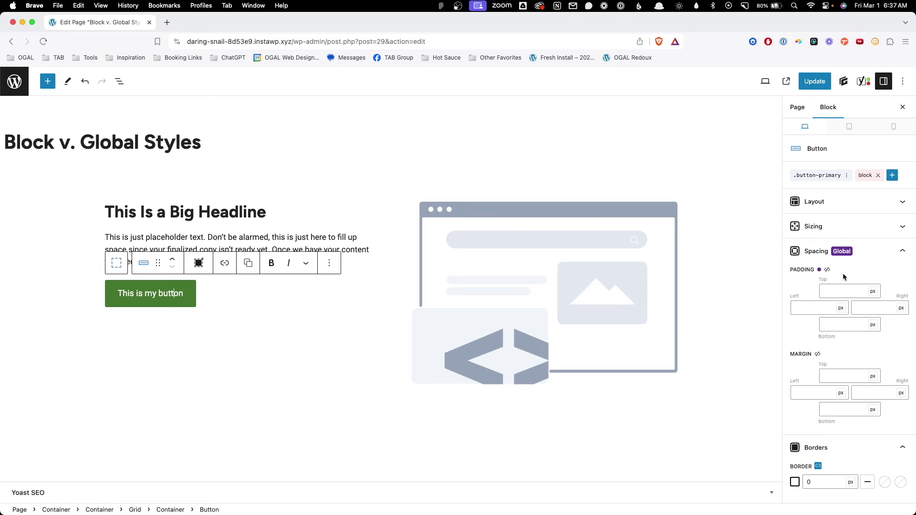
Give the button a 64 px top margin, discarding a trial 50 top padding.
click(851, 293)
text(50)
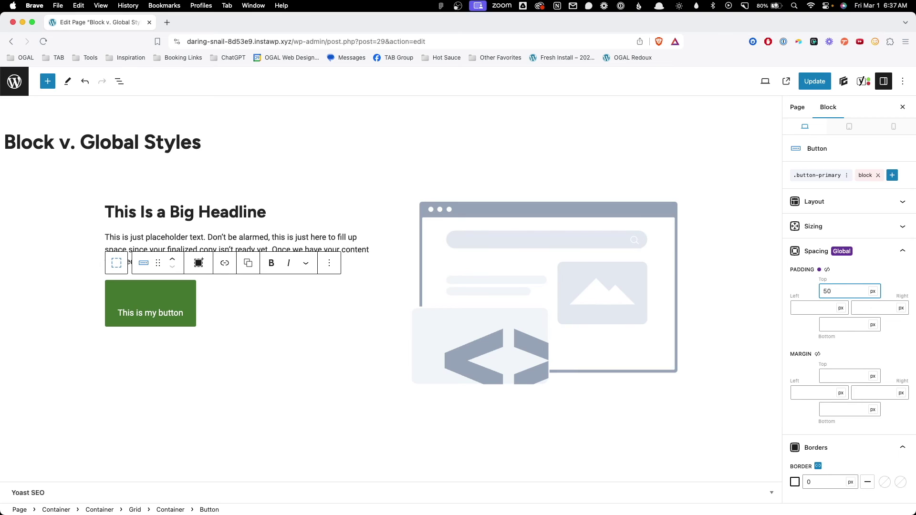
key(BackSpace)
key(BackSpace)
click(862, 376)
text(64)
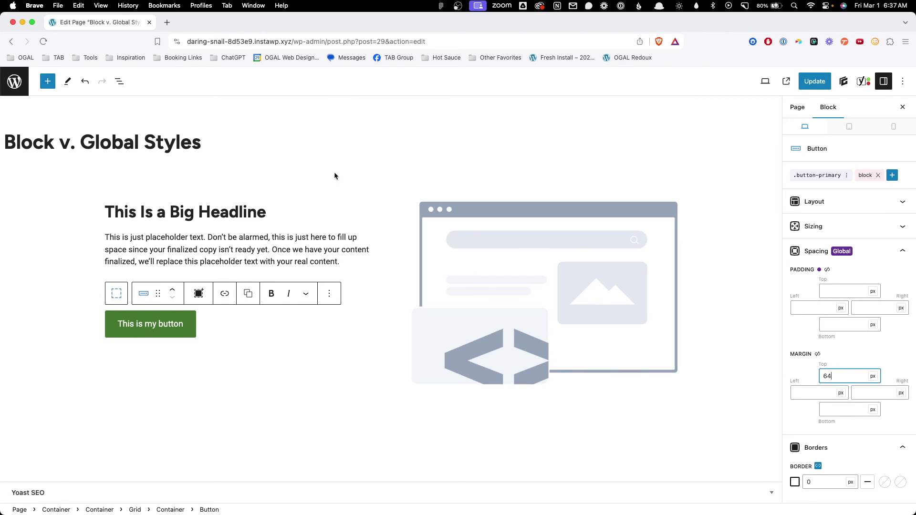
click(364, 127)
click(363, 127)
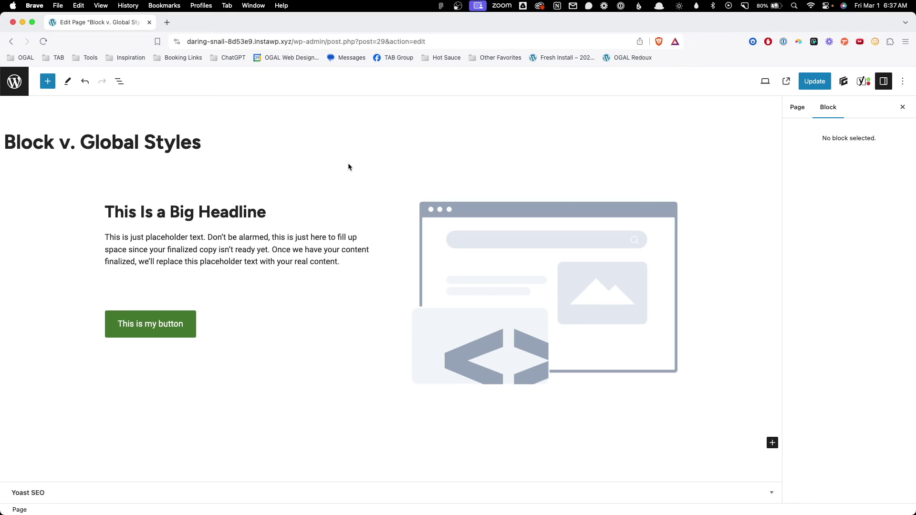